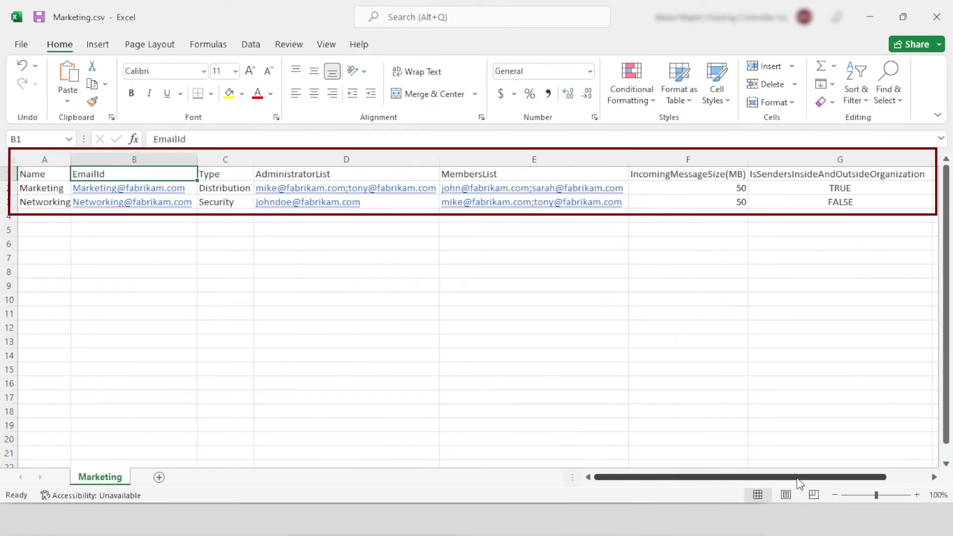
# - Step through the EmailId, Type and MembersList column headings of Marketing.csv
pyautogui.press('Right')
pyautogui.press('Right')
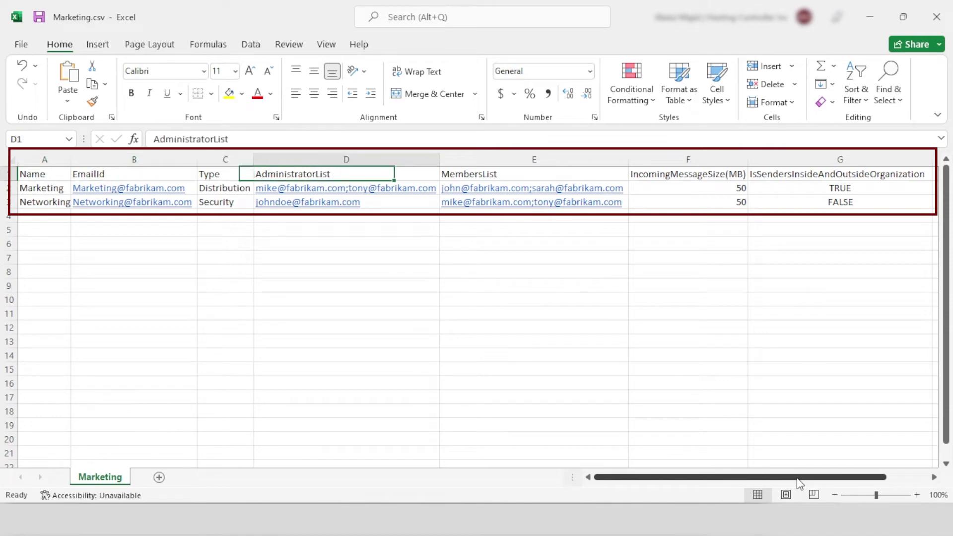
pyautogui.press('Right')
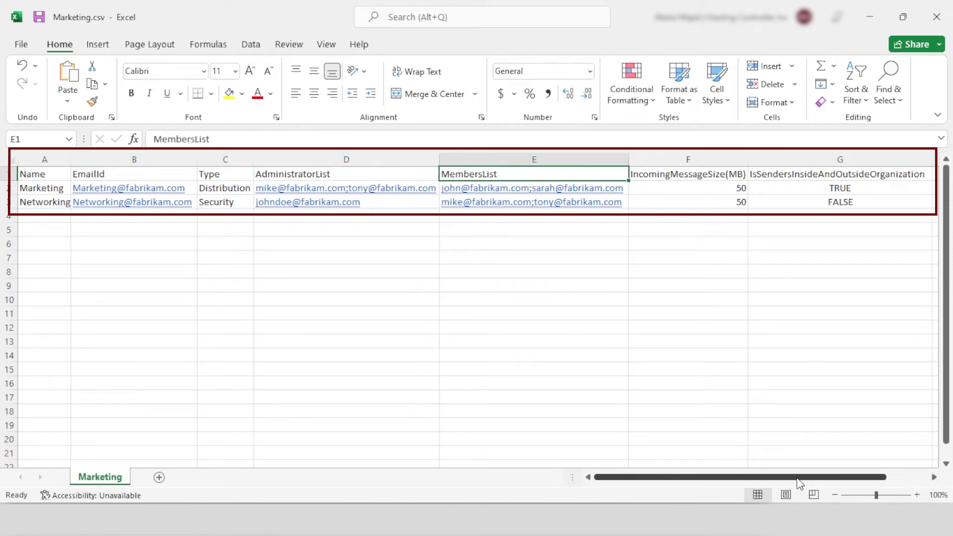
pyautogui.press('Right')
pyautogui.press('Right')
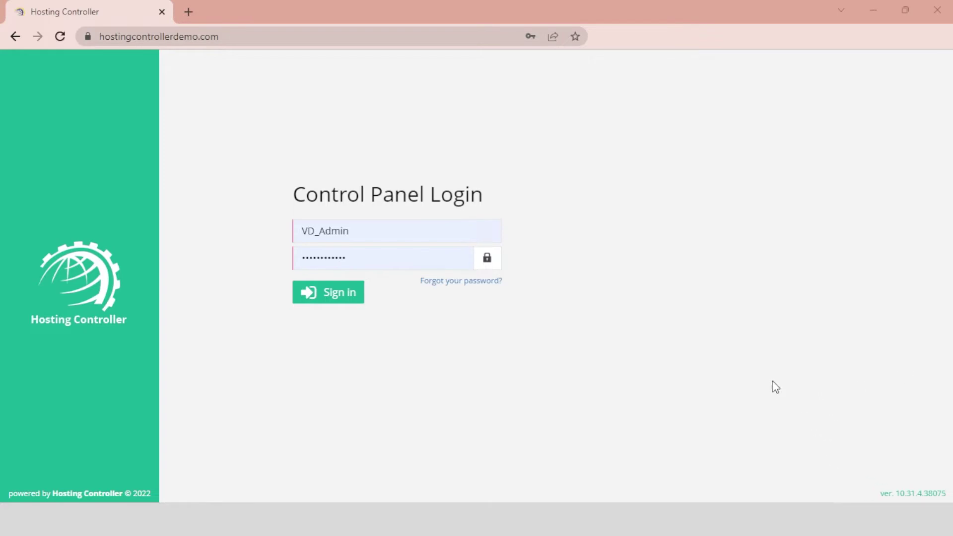
# - Sign in and open fabrikam's Create Bulk Distribution List form via Provisioning > Exchange
pyautogui.click(330, 293)
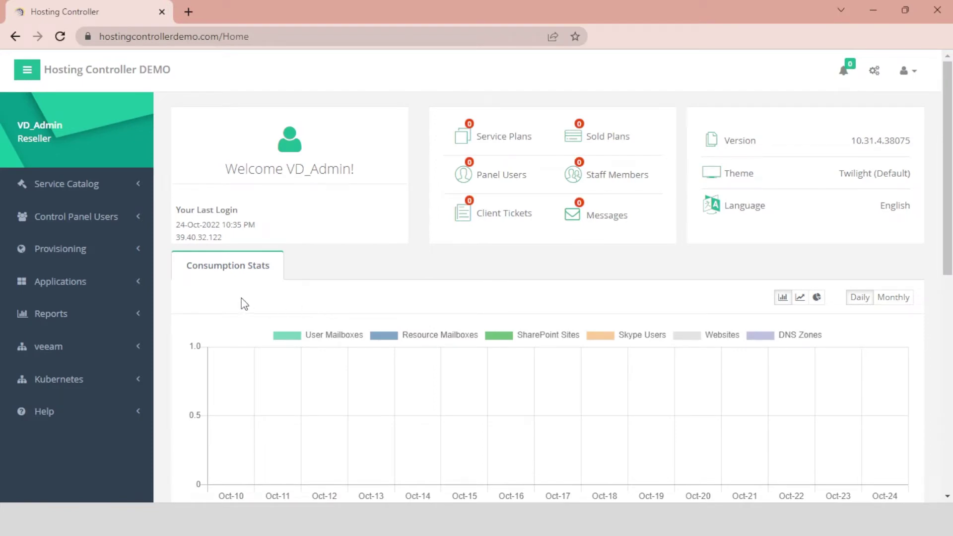
pyautogui.click(106, 254)
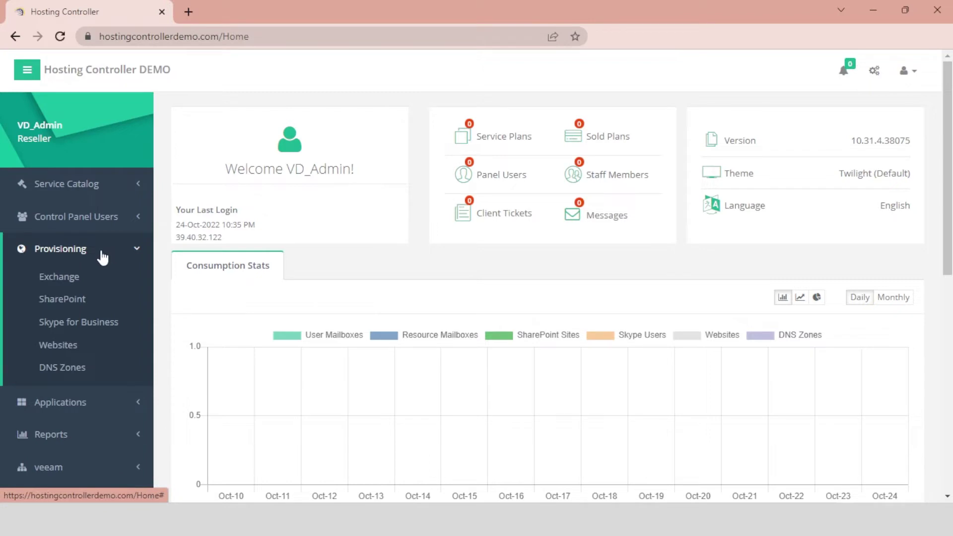
pyautogui.click(90, 278)
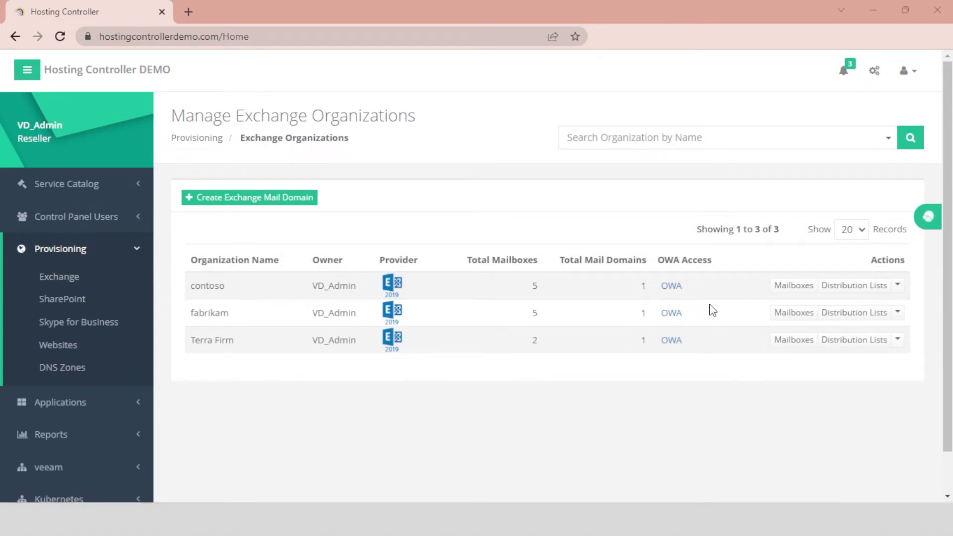
pyautogui.click(846, 314)
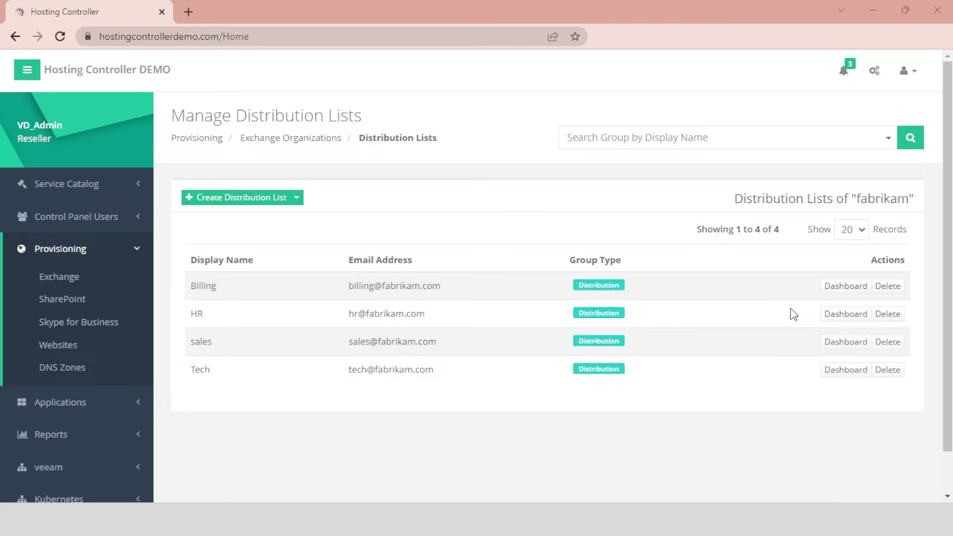
pyautogui.click(296, 198)
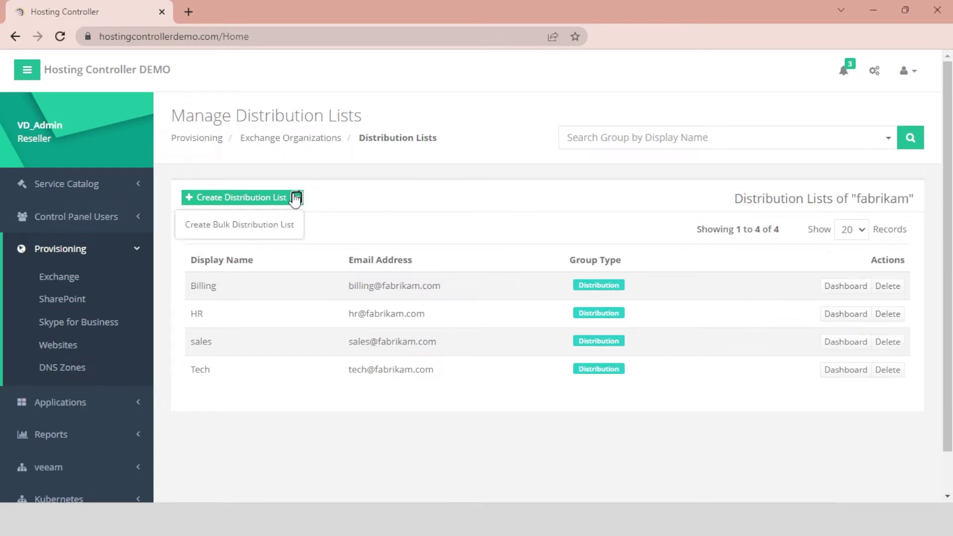
pyautogui.click(269, 228)
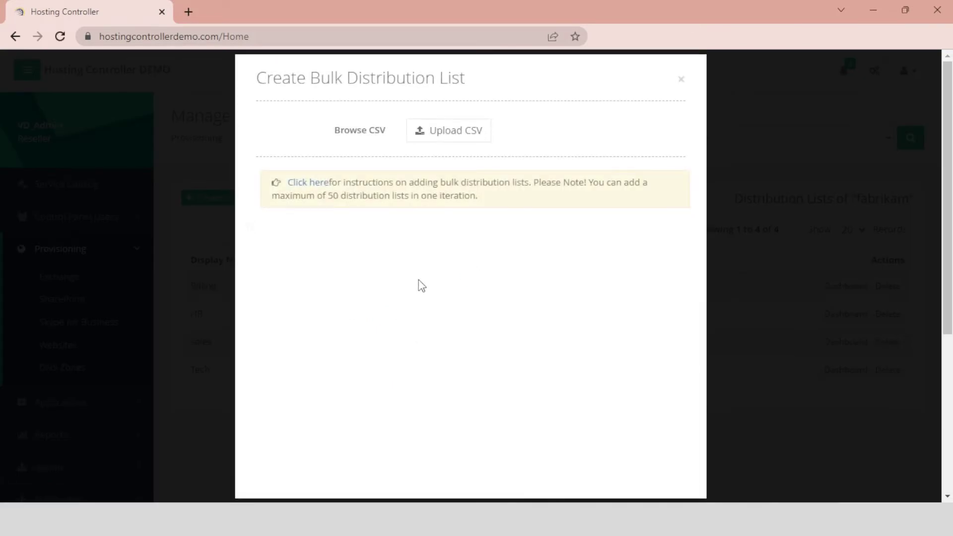
# - Upload Marketing.csv, check its feasibility, and bulk-create the Marketing and Networking lists
pyautogui.click(439, 134)
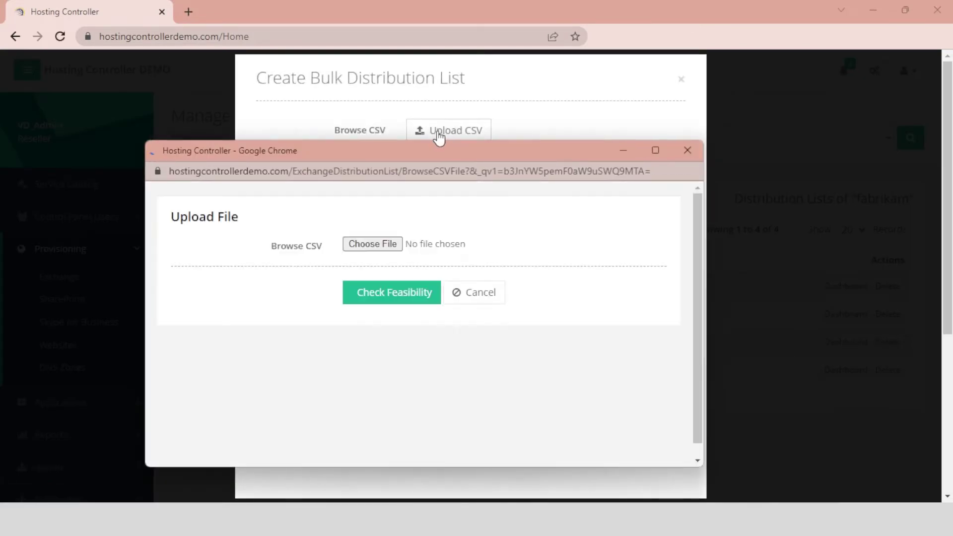
pyautogui.click(390, 250)
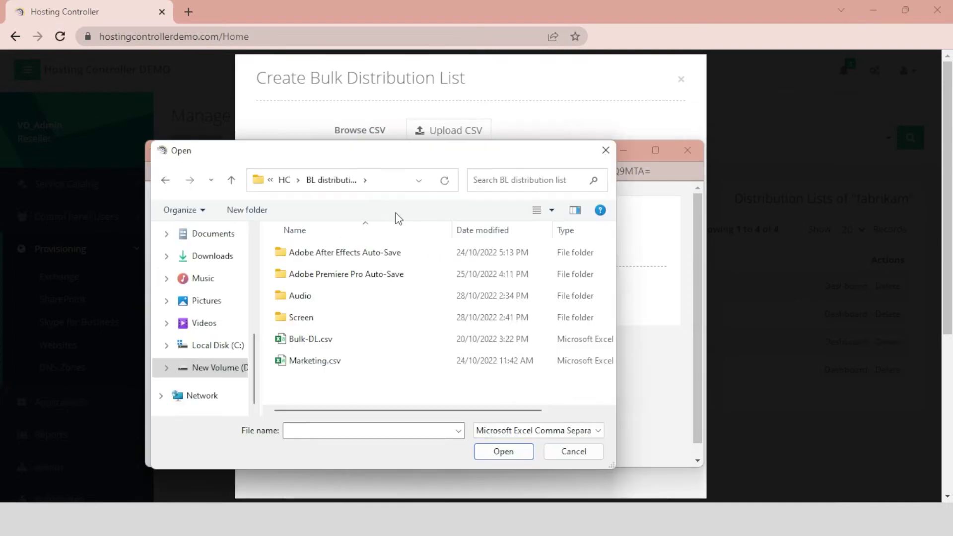
pyautogui.click(381, 361)
pyautogui.click(508, 452)
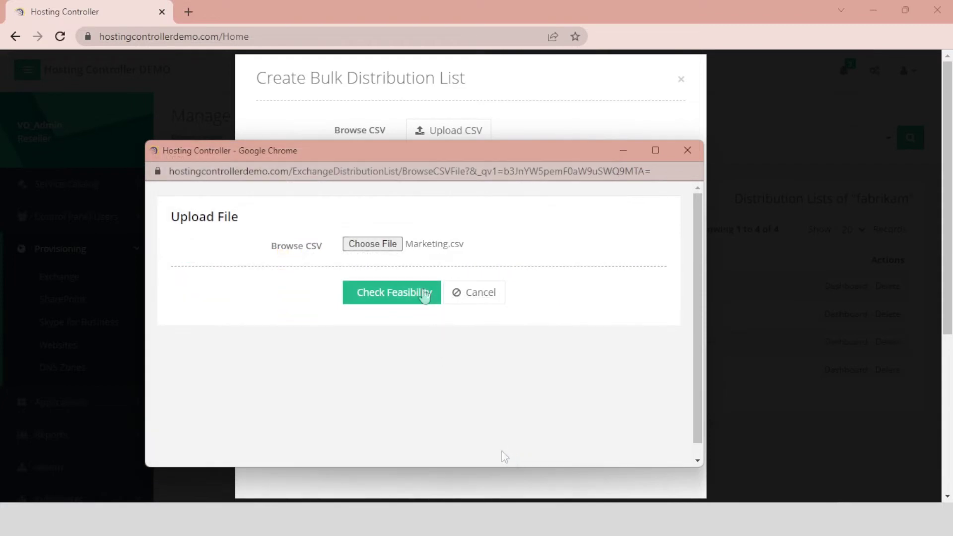
pyautogui.click(425, 293)
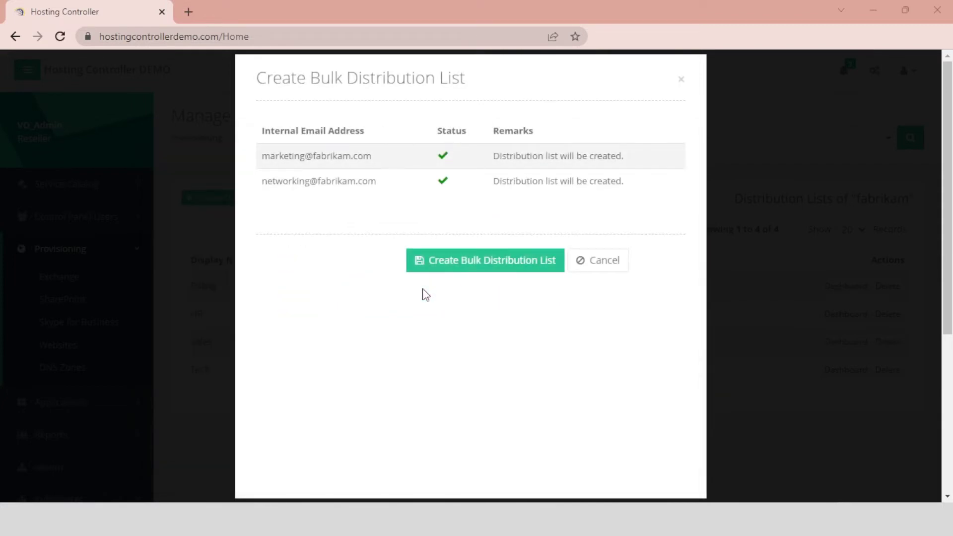
pyautogui.click(441, 269)
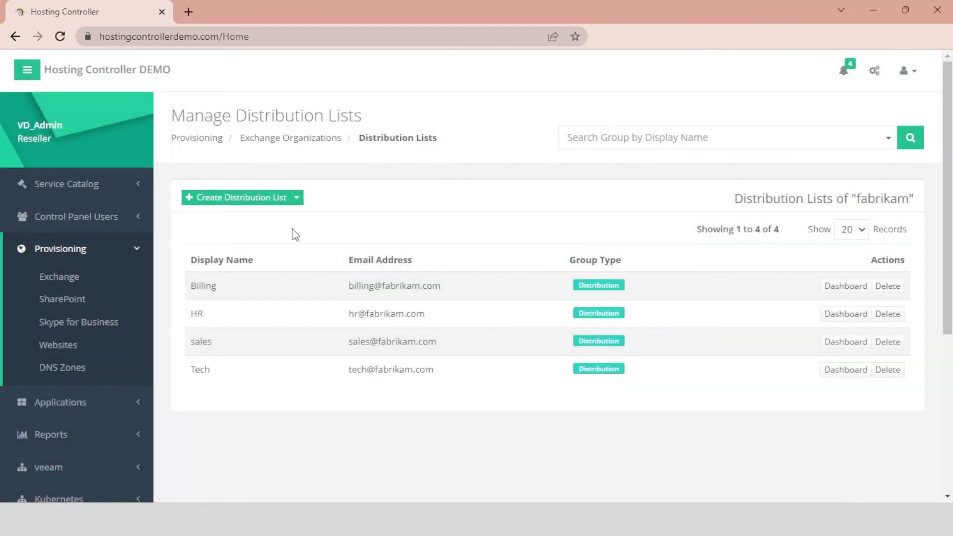
# - Reload fabrikam's distribution lists to confirm all six, then switch to the Global Admin view
pyautogui.click(67, 33)
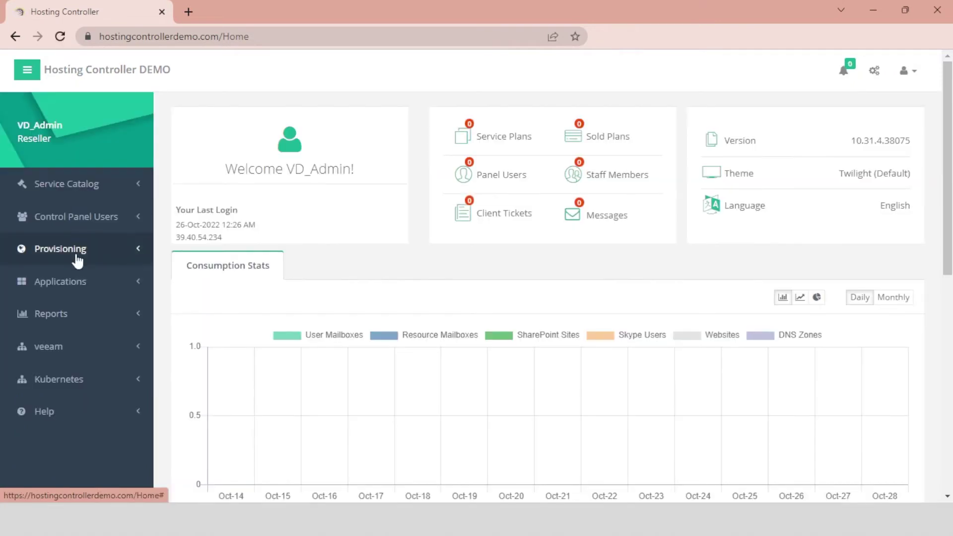
pyautogui.click(74, 251)
pyautogui.click(74, 278)
pyautogui.click(853, 313)
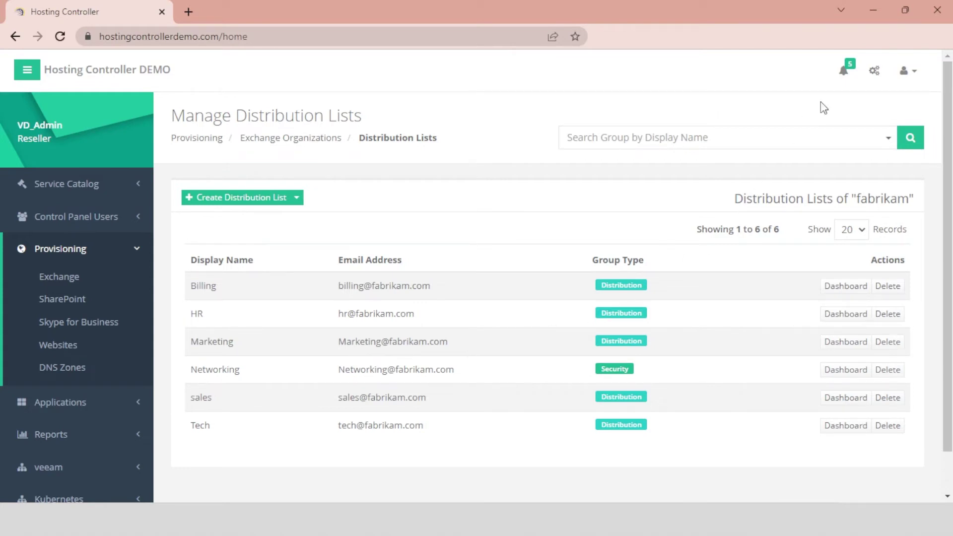
pyautogui.click(907, 79)
pyautogui.click(902, 253)
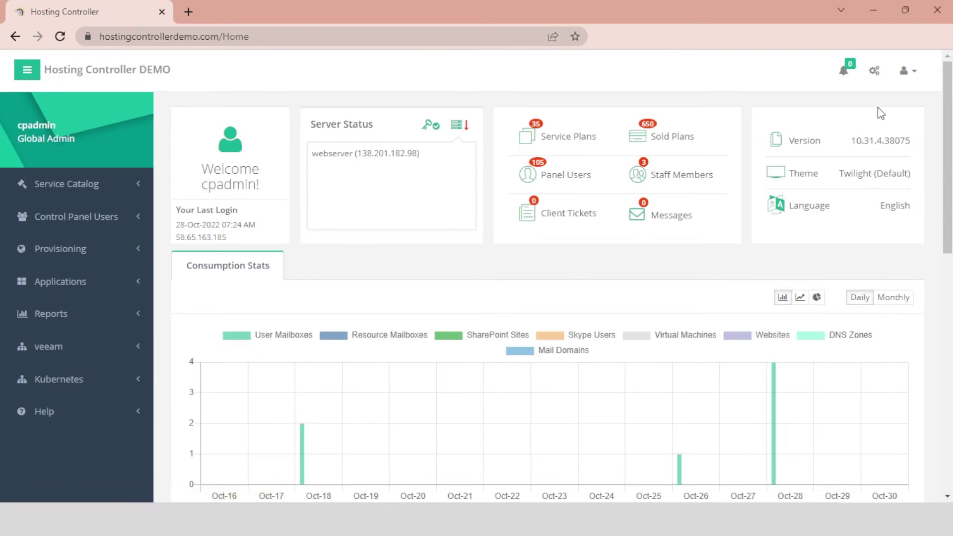
# - Verify VD_Admin's latest AddExchangeDistributionList audit entry shows status OK, then close the details
pyautogui.click(874, 70)
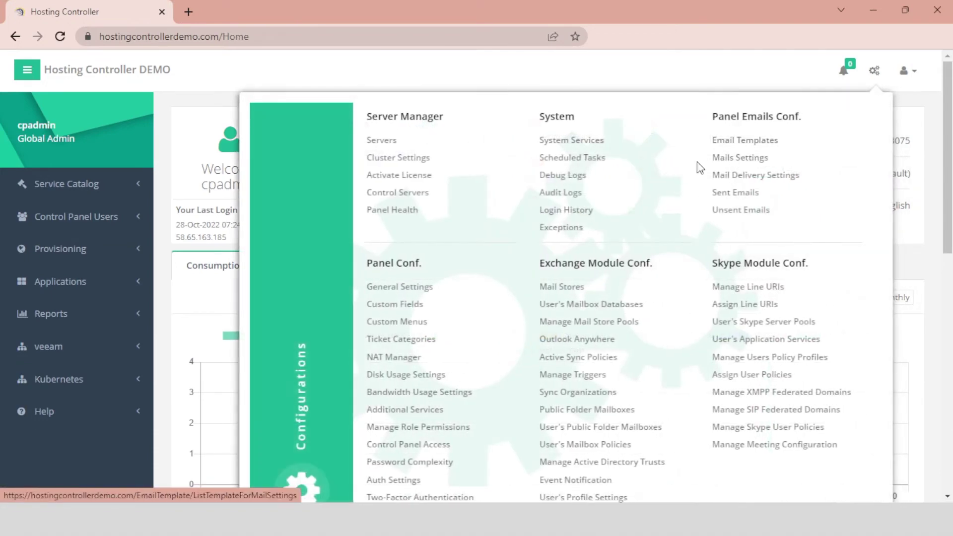
pyautogui.click(584, 192)
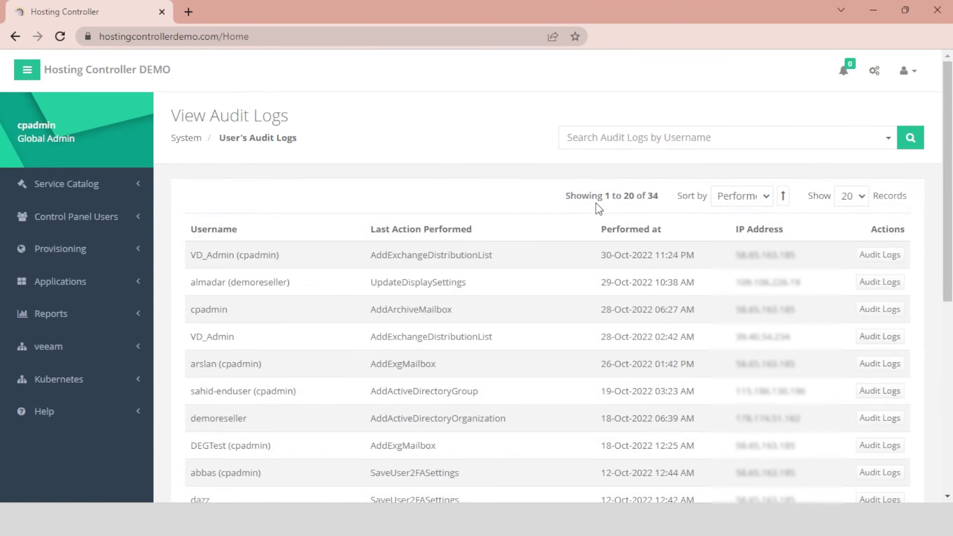
pyautogui.click(865, 261)
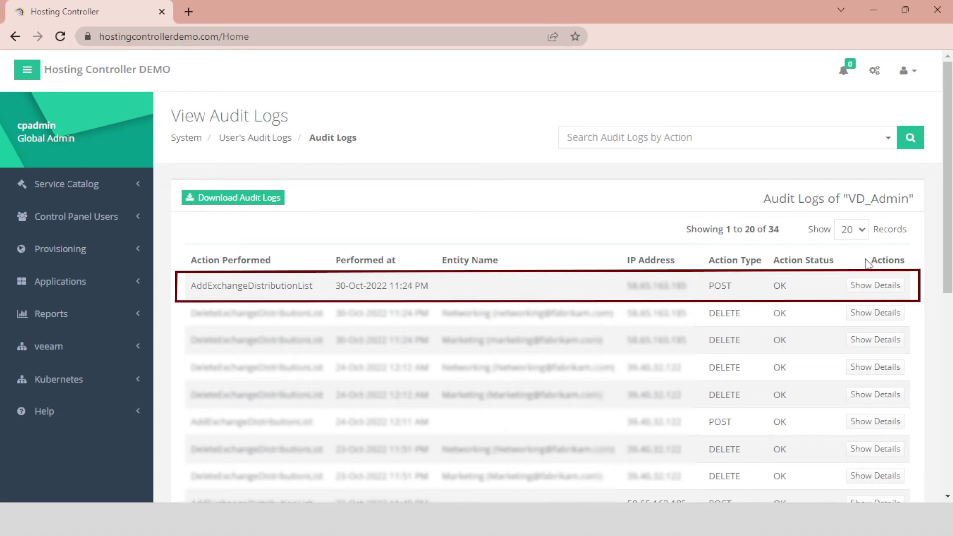
pyautogui.click(879, 292)
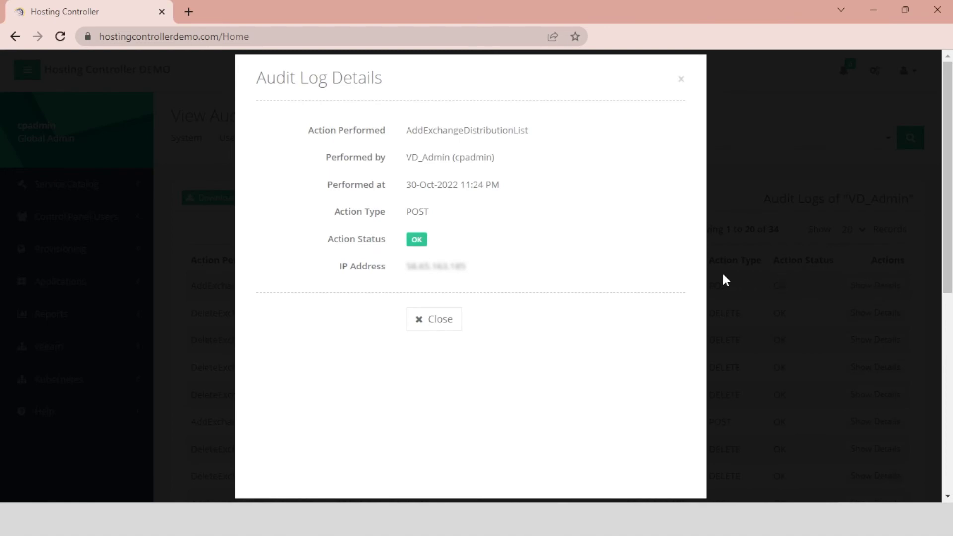
pyautogui.click(420, 327)
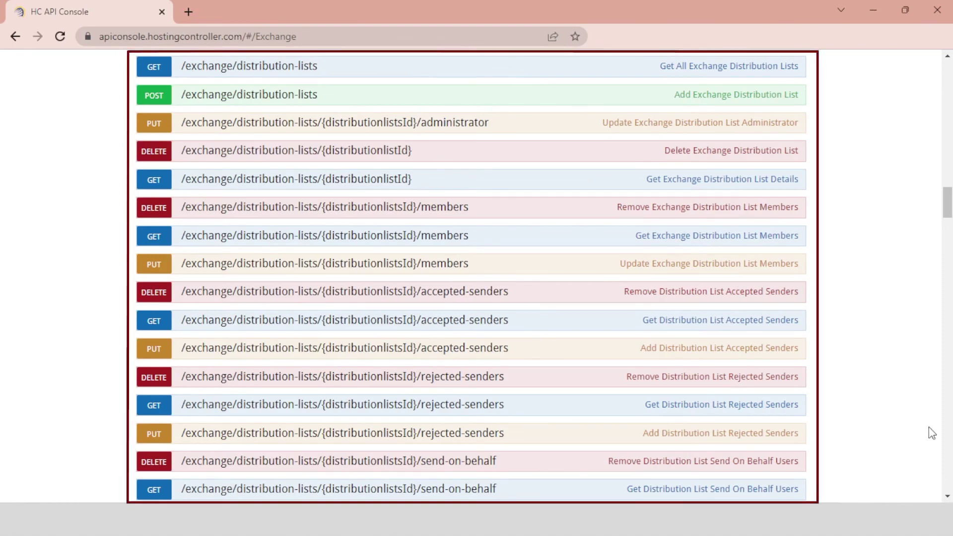
# - Scroll down to the distribution-list email-address and properties endpoints, including Update Distribution List Settings
pyautogui.click(947, 497)
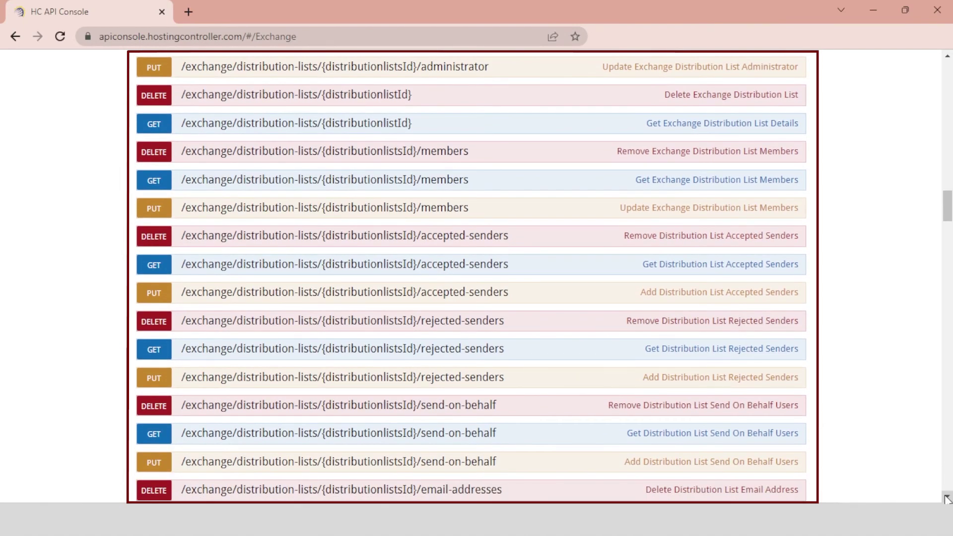
pyautogui.click(946, 497)
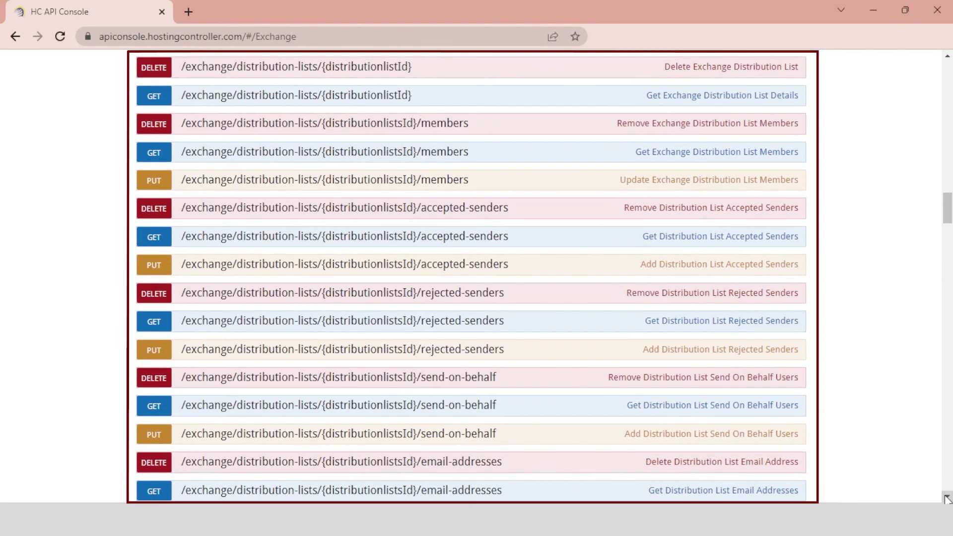
pyautogui.click(947, 497)
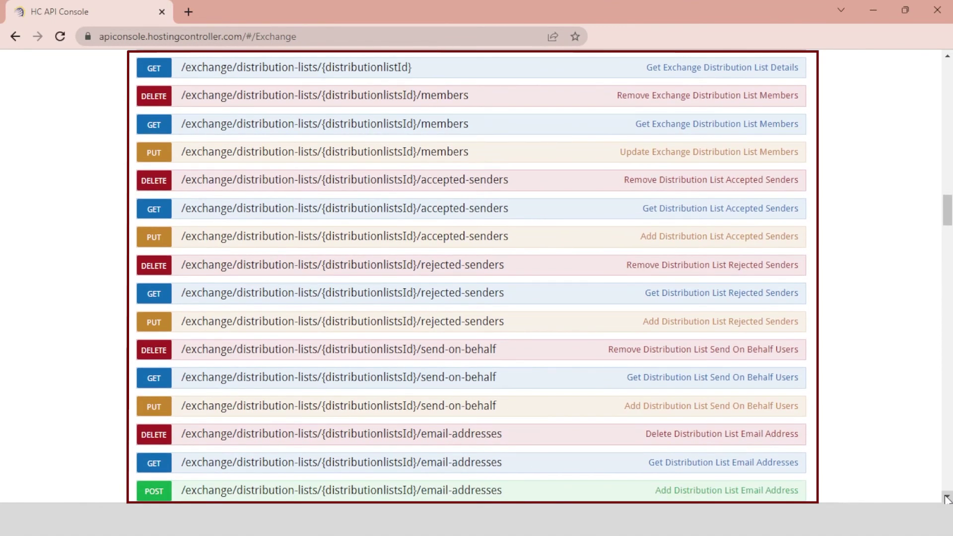
pyautogui.click(946, 497)
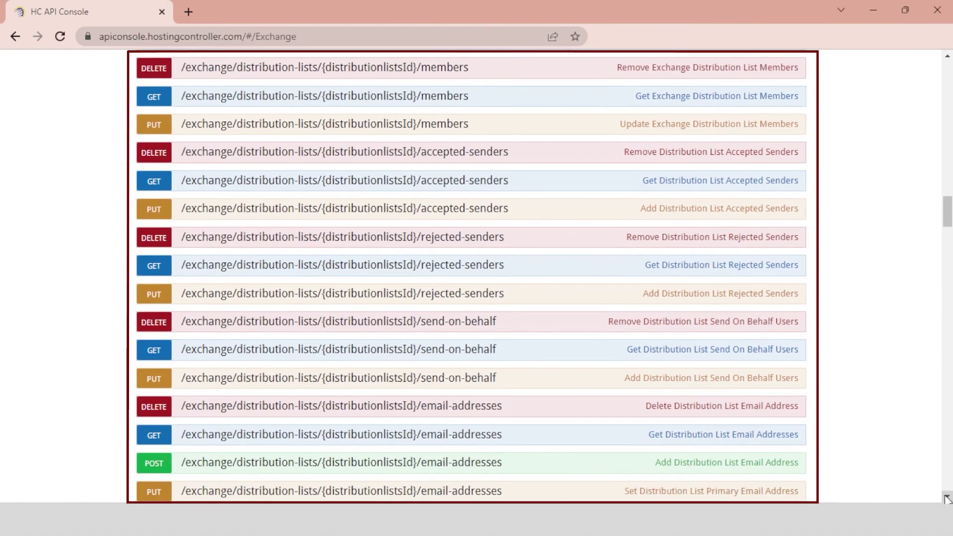
pyautogui.click(946, 497)
pyautogui.click(946, 497)
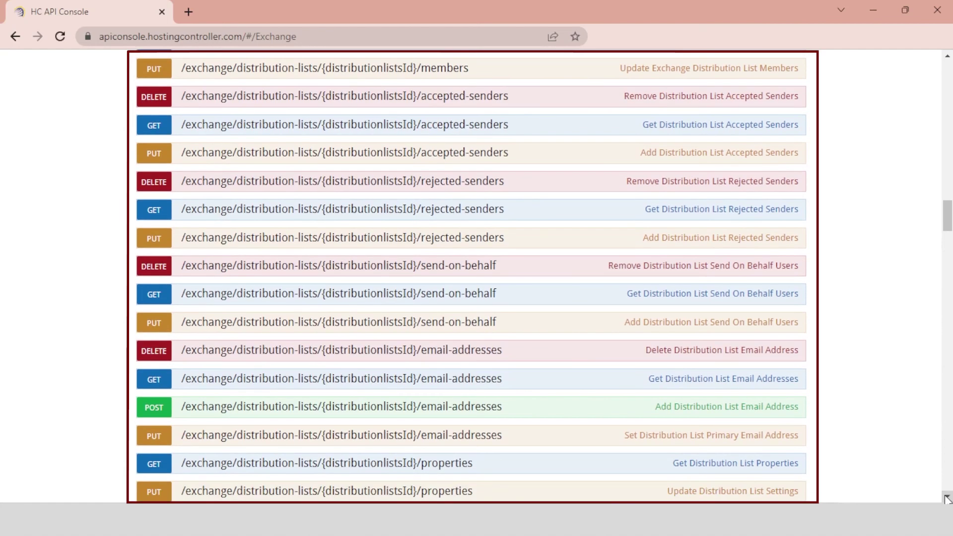